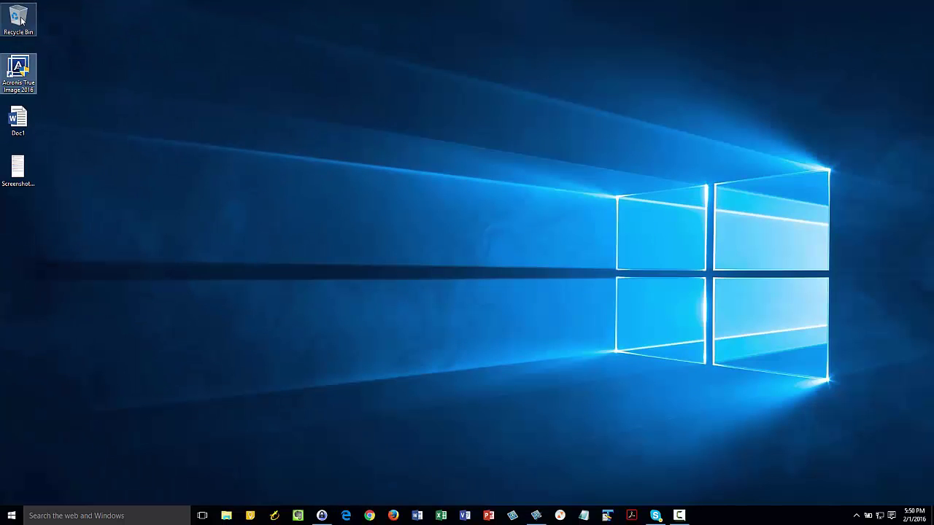
Drag the Acronis True Image 2016 desktop shortcut into the Recycle Bin.
left_click_drag(21, 20, 21, 21)
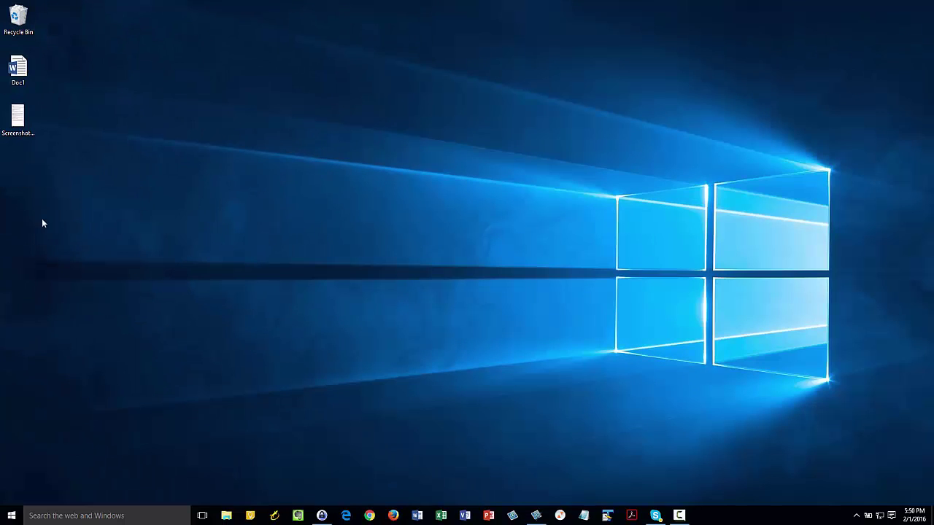
Launch Acronis True Image 2016 from All apps > Acronis and accept its license agreement.
left_click(12, 516)
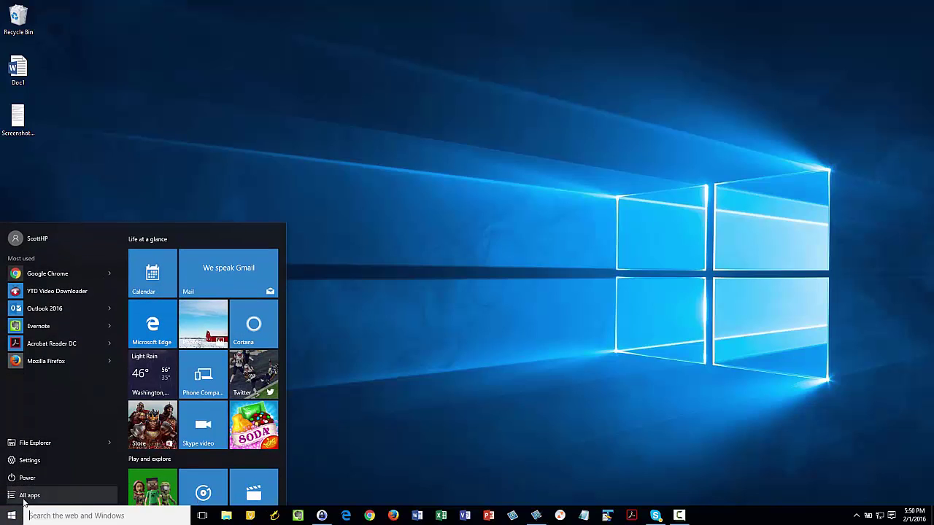
left_click(30, 494)
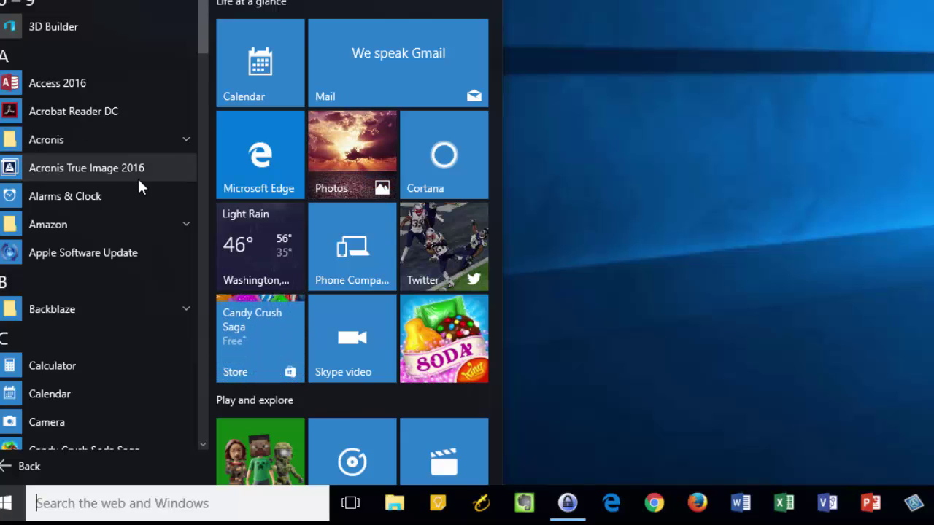
left_click(60, 137)
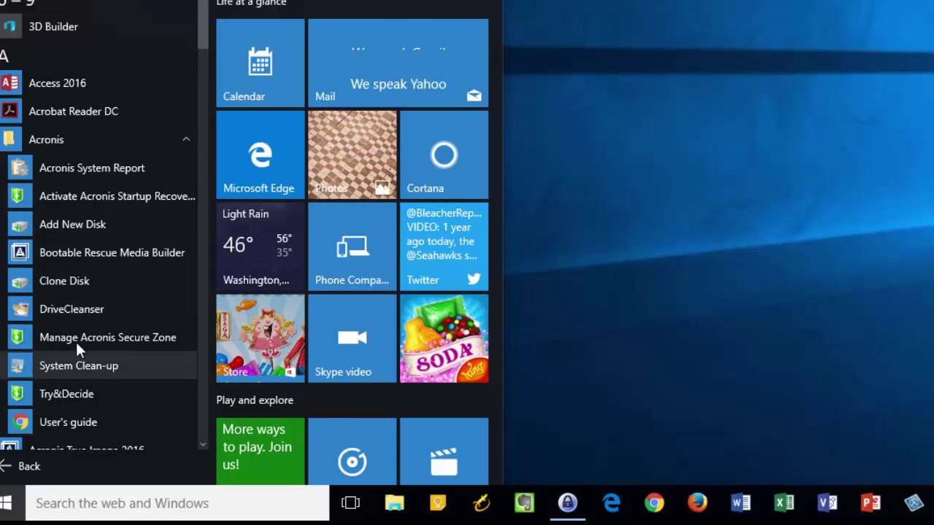
scroll(114, 243, "down", 2)
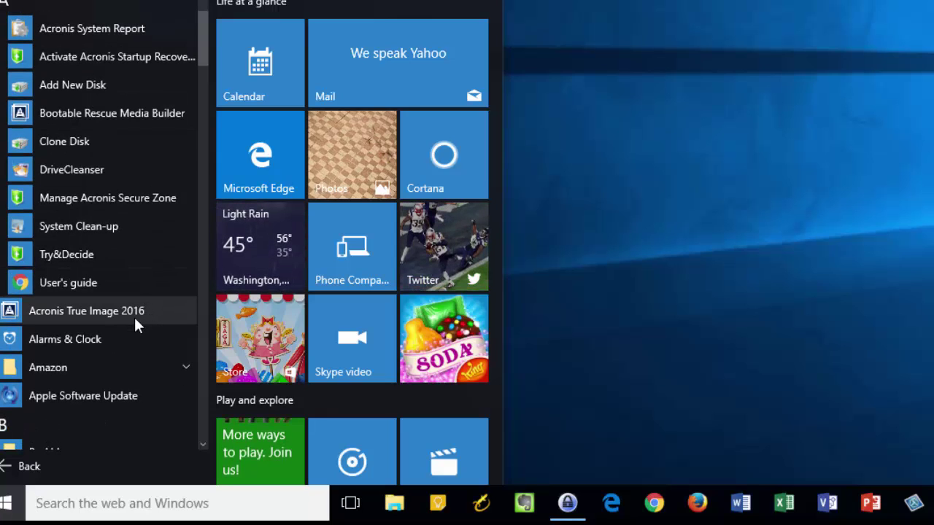
left_click(130, 310)
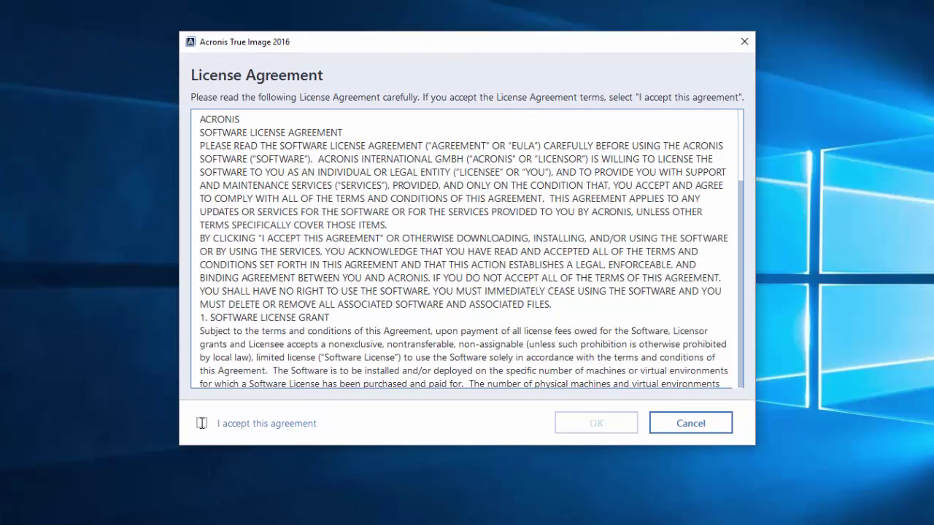
left_click(201, 422)
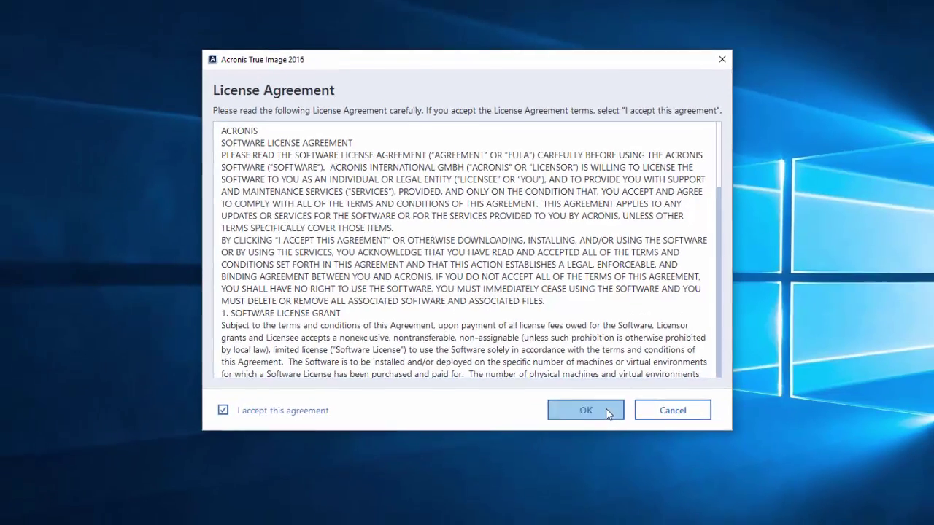
left_click(607, 413)
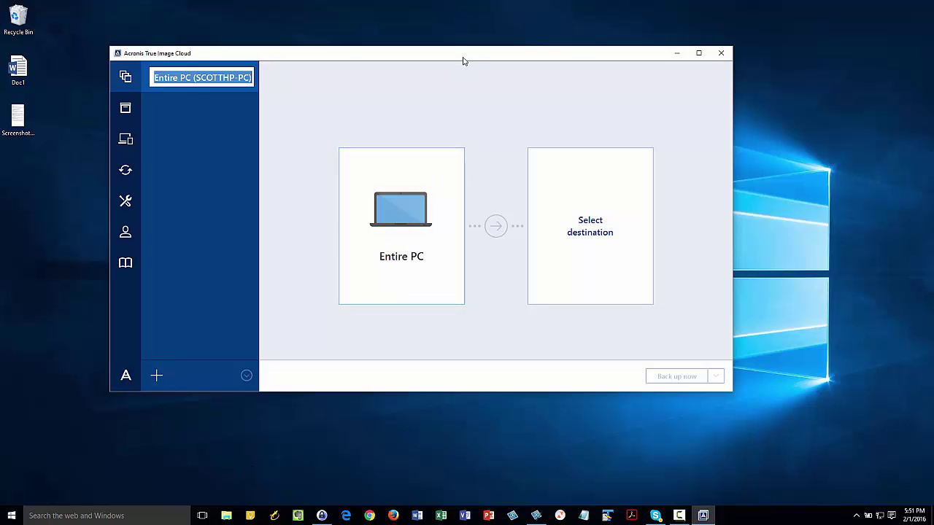
Move the Acronis True Image window toward the centre of the screen.
left_click_drag(462, 61, 625, 83)
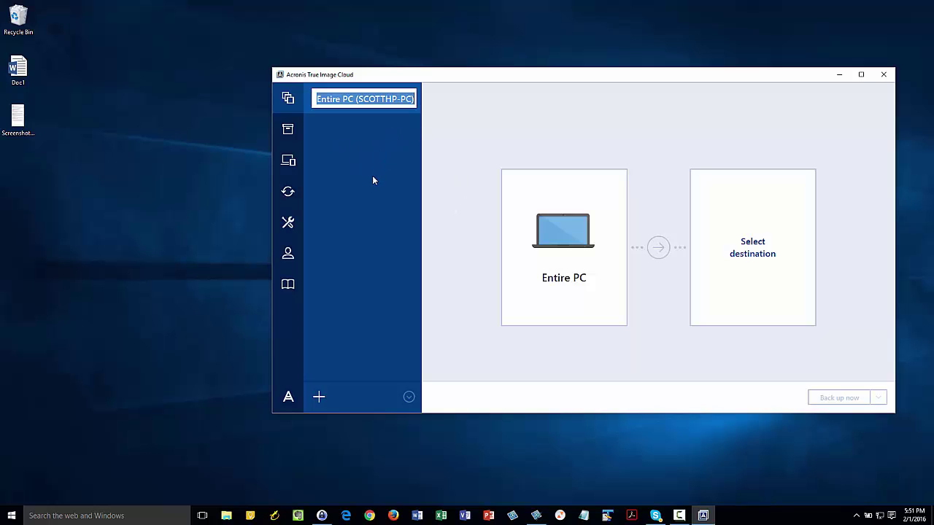
Open File Explorer and size it as a narrow window beside Acronis's side panel.
left_click(227, 519)
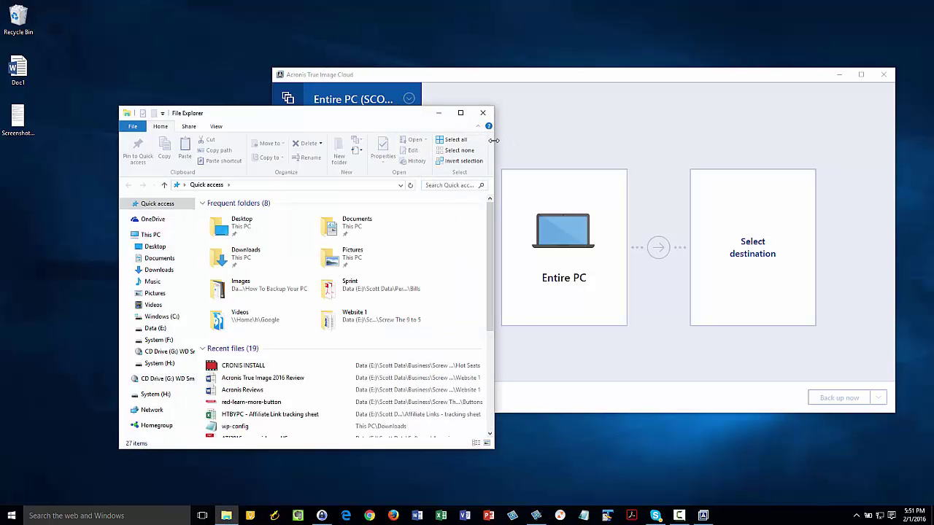
left_click_drag(494, 145, 349, 146)
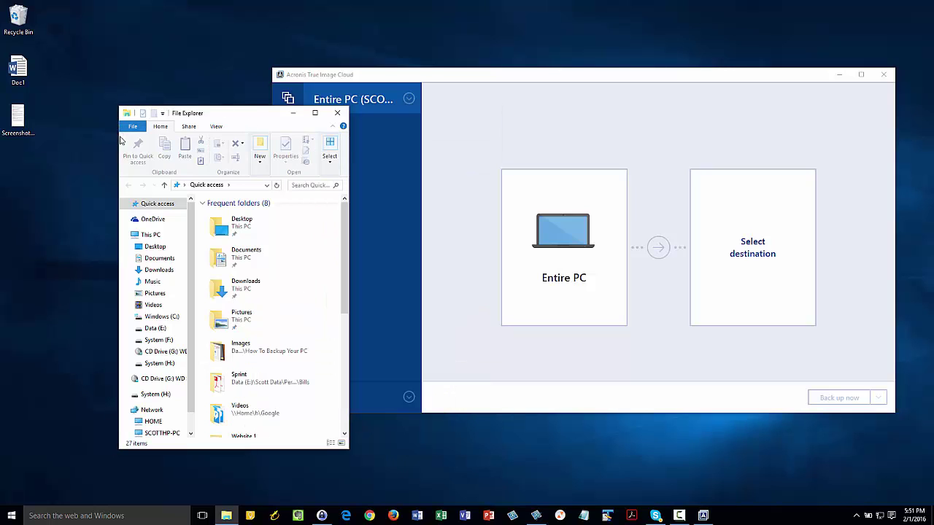
left_click_drag(115, 138, 33, 138)
left_click_drag(175, 122, 151, 76)
left_click_drag(512, 83, 535, 86)
left_click(292, 126)
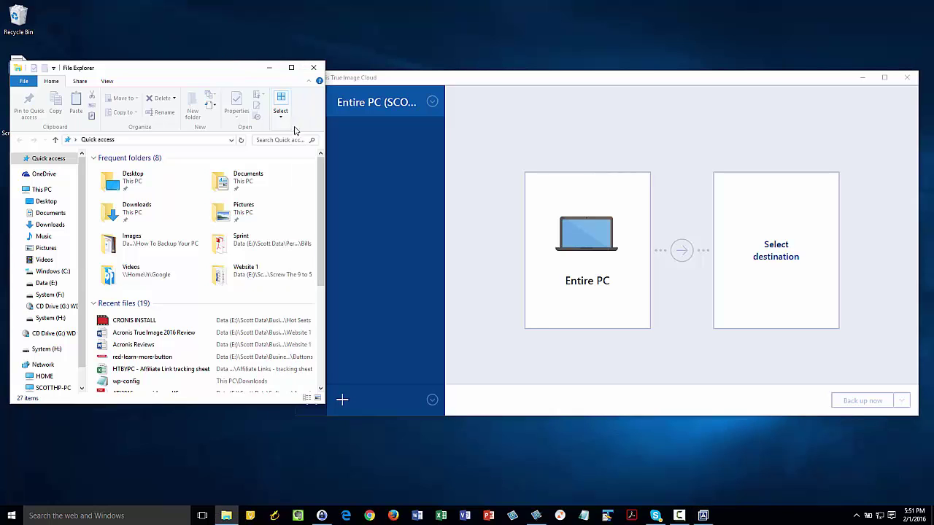
left_click_drag(325, 133, 278, 135)
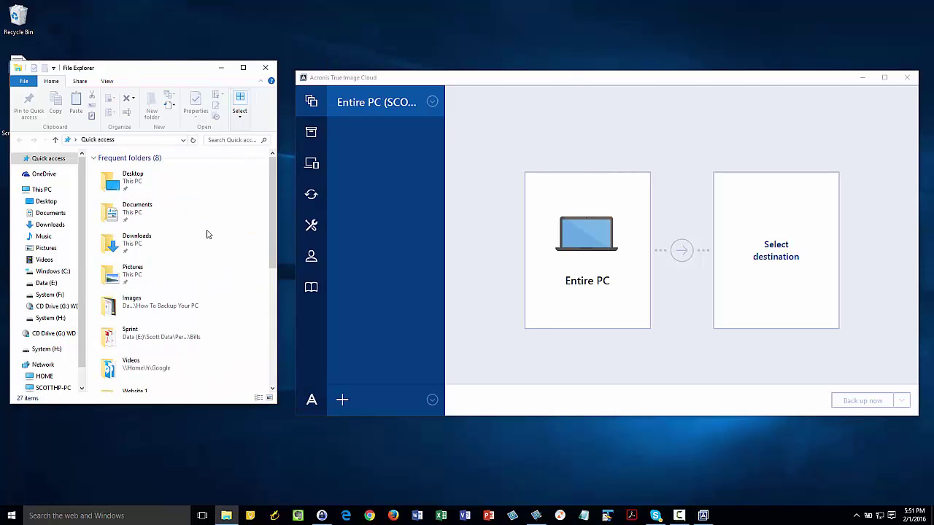
Show This PC's devices and drives list, including Data (E:).
scroll(206, 234, "down", 6)
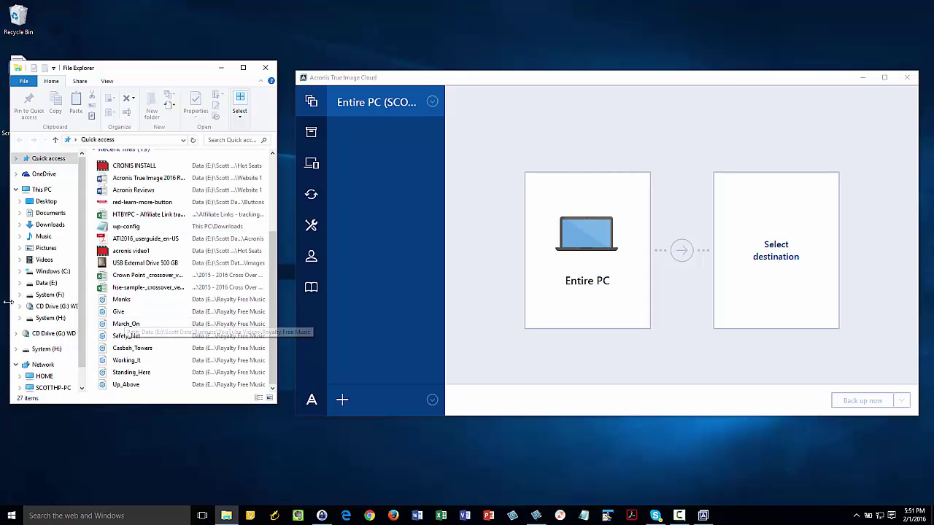
left_click(40, 189)
scroll(159, 273, "down", 3)
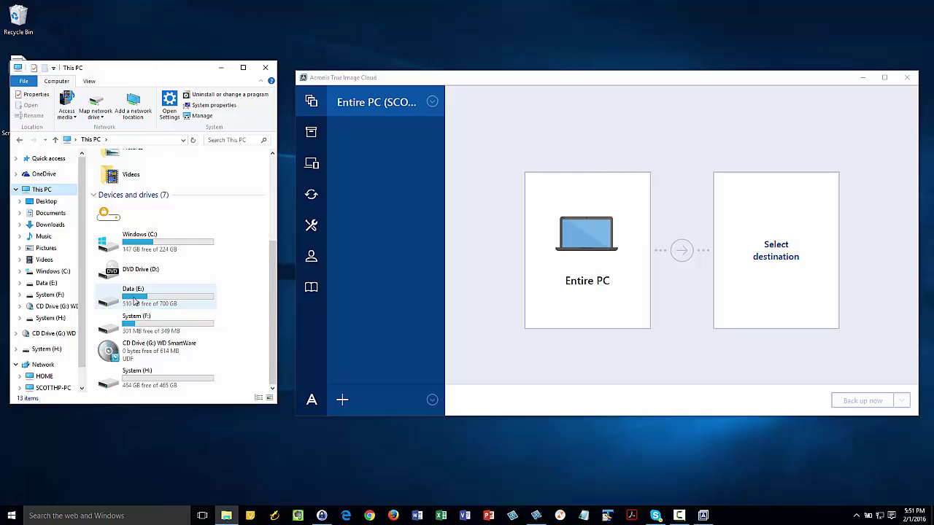
Open Data (E:) > Scott Data and browse Audible Books down to Downloads, then return.
double_click(134, 300)
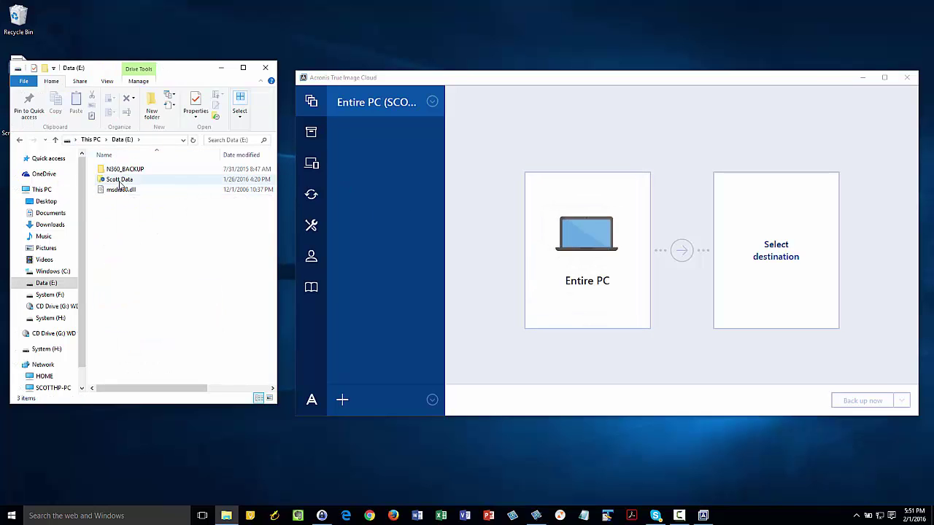
double_click(117, 180)
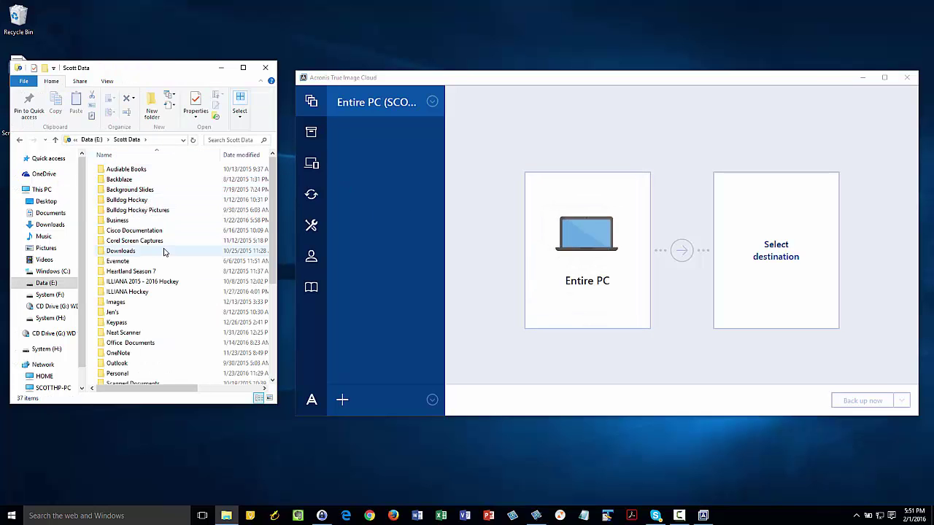
double_click(124, 170)
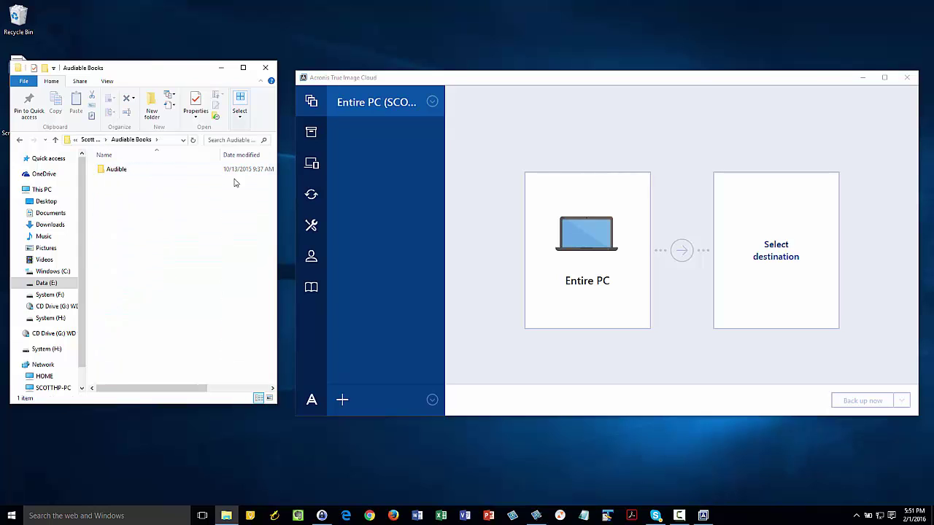
left_click_drag(277, 195, 512, 182)
double_click(117, 170)
left_click(113, 170)
double_click(113, 170)
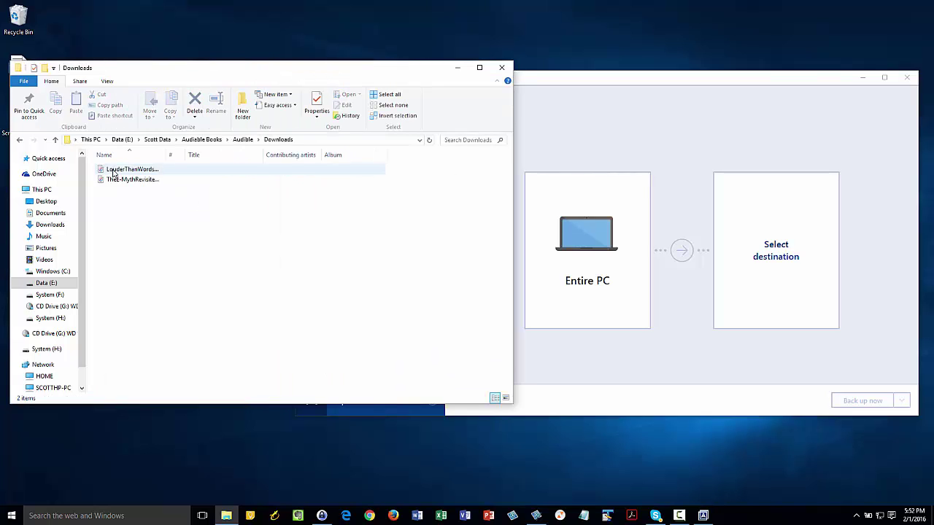
key("alt+Up")
key("alt+Up")
key("alt+Up")
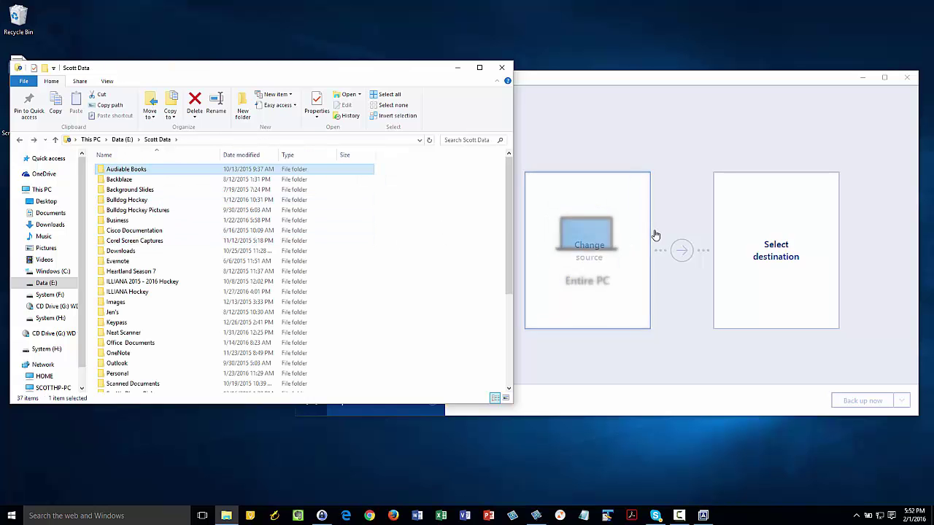
Check the Audible Books folder properties (397 MB) and narrow File Explorer again.
right_click(105, 172)
left_click(159, 424)
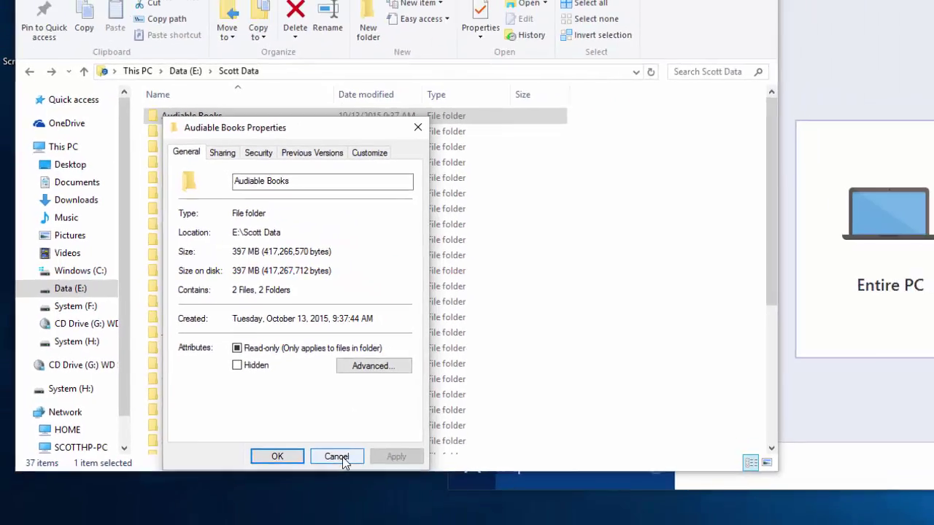
left_click(340, 457)
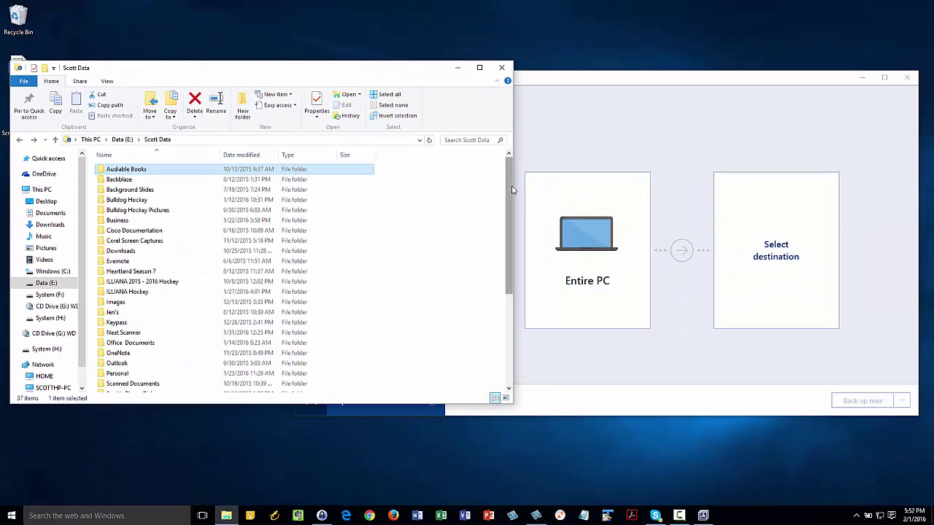
left_click_drag(514, 188, 278, 175)
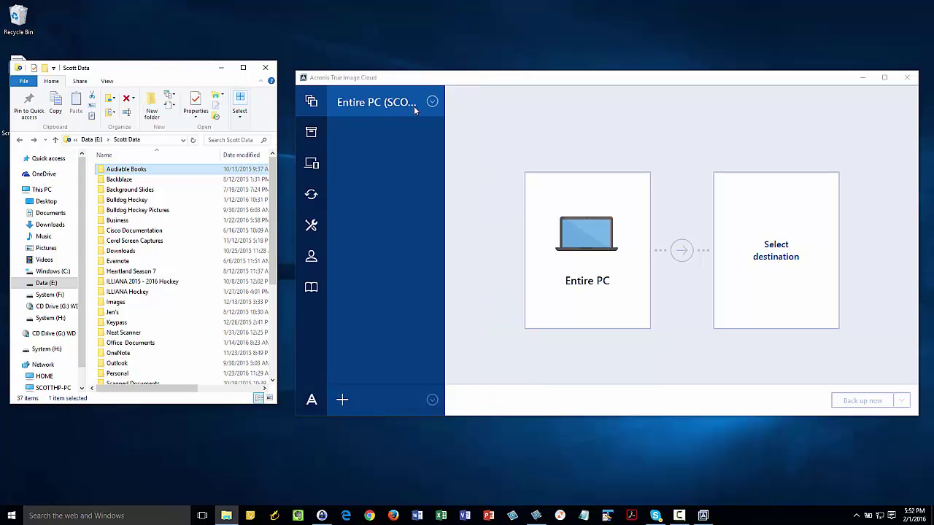
Rename the Entire PC backup plan to 'Sample Backup'.
left_click(433, 103)
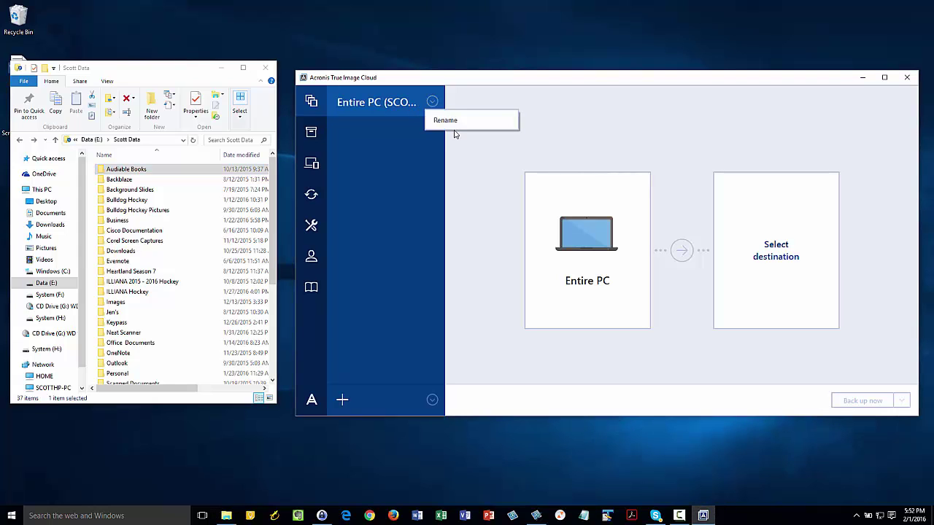
left_click(442, 123)
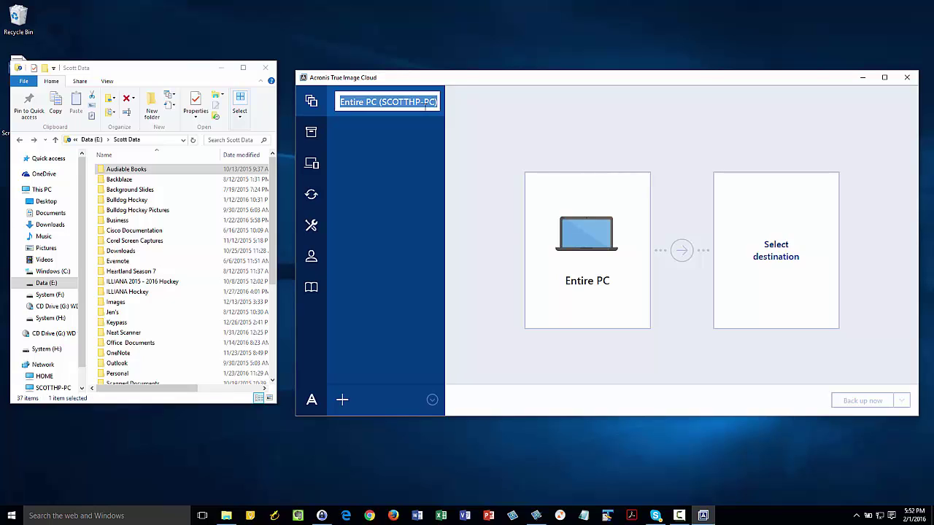
type("Sample Backup")
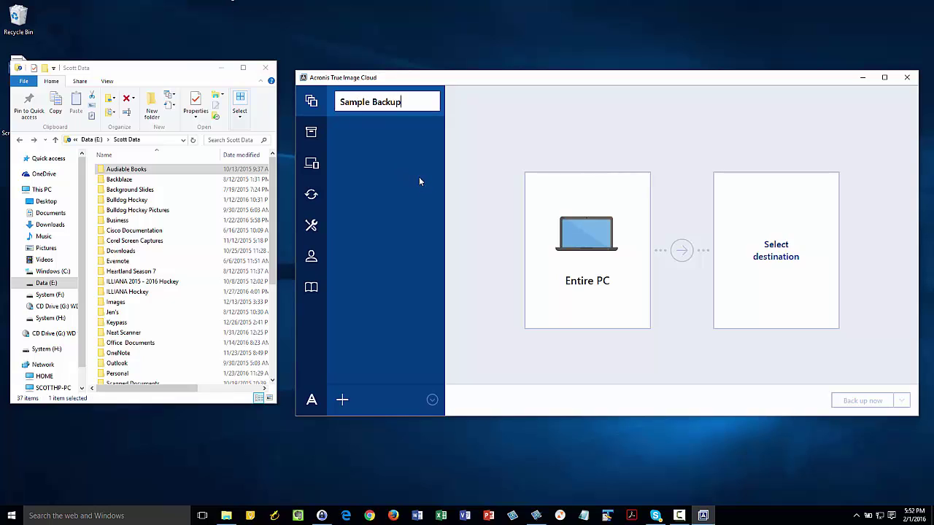
left_click(419, 177)
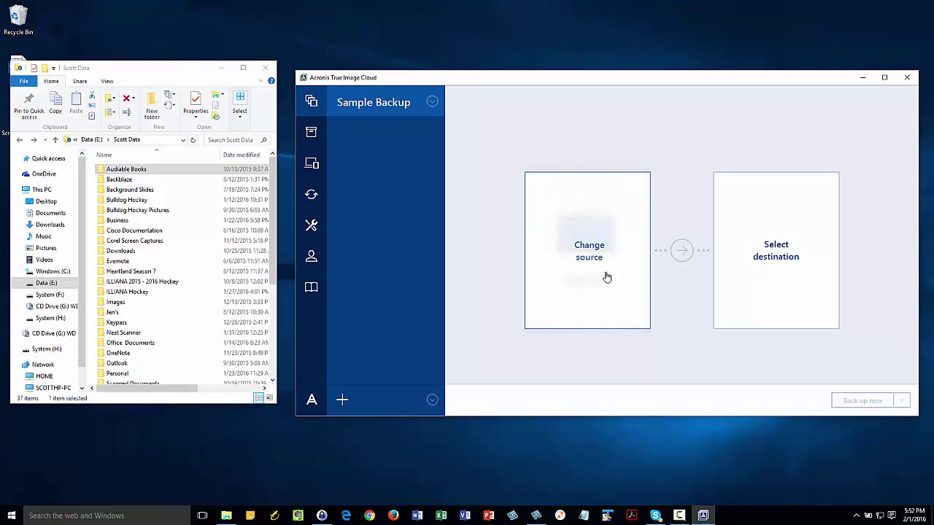
left_click(82, 273)
scroll(65, 281, "down", 1)
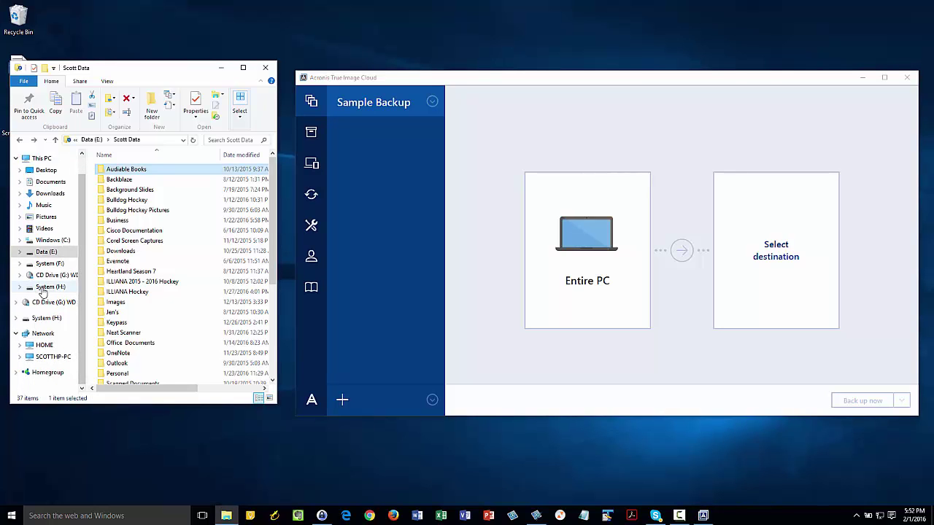
left_click(40, 158)
scroll(175, 310, "down", 2)
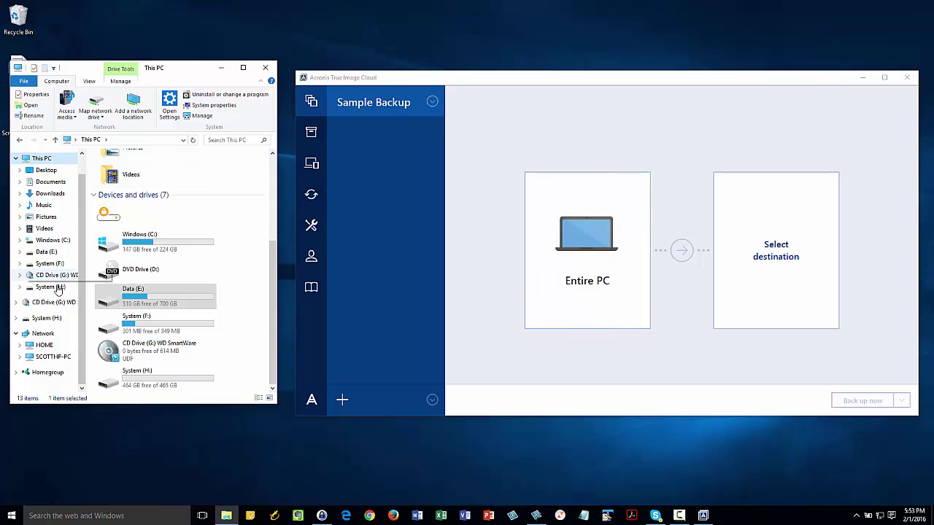
left_click_drag(60, 292, 60, 292)
left_click(143, 324)
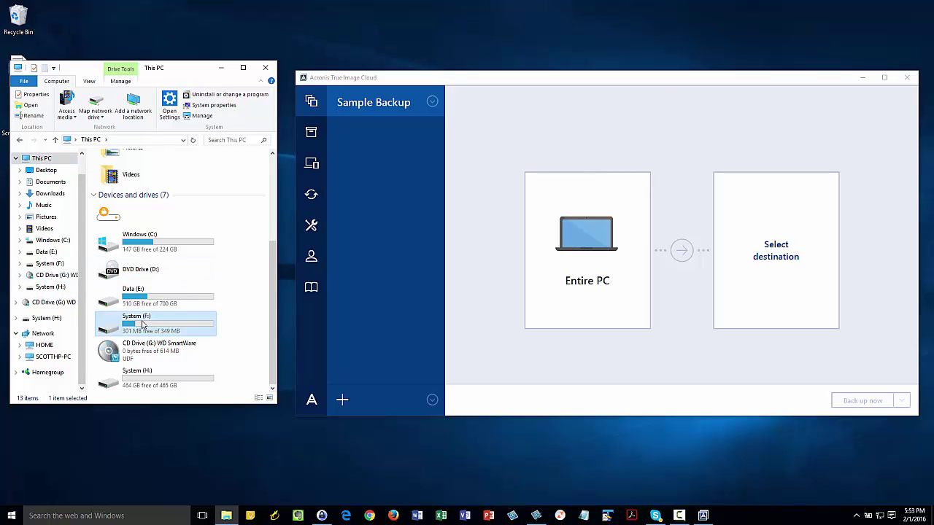
double_click(143, 323)
left_click(47, 251)
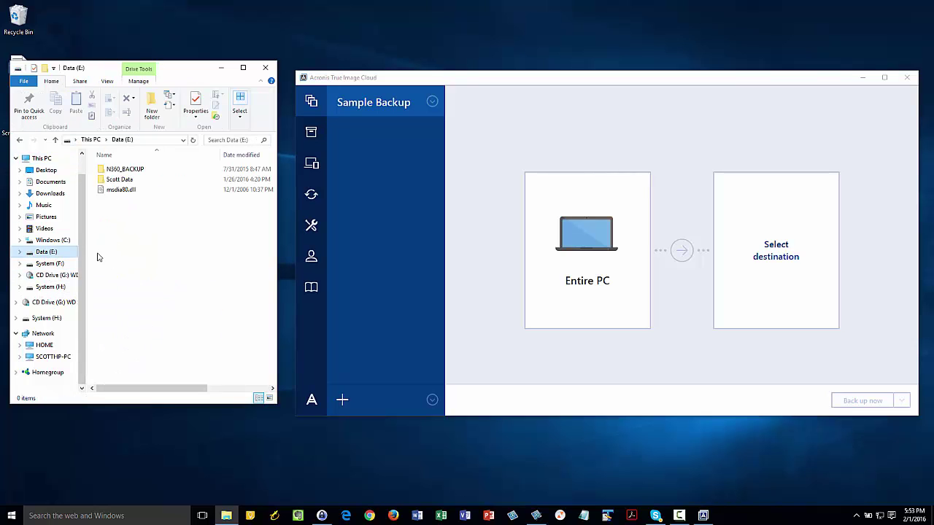
double_click(116, 179)
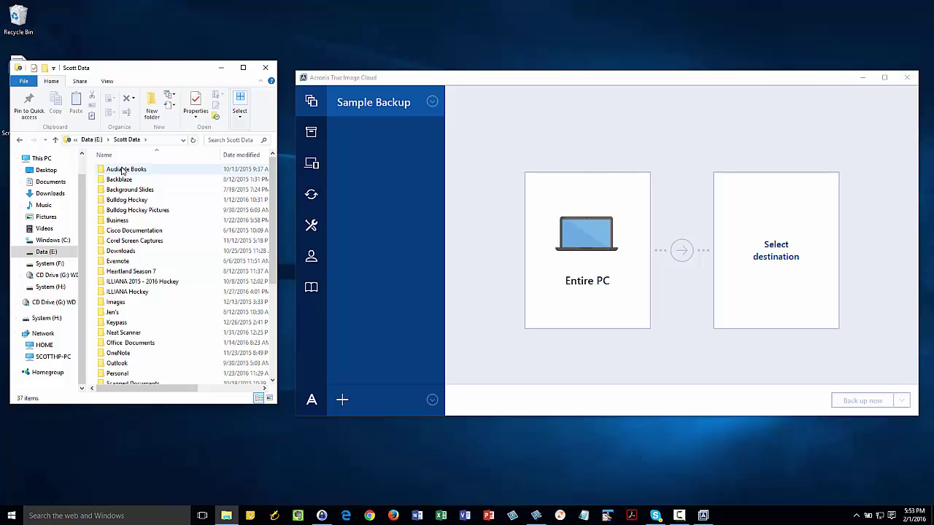
Choose Files and folders as the backup source type.
left_click(592, 277)
left_click(591, 276)
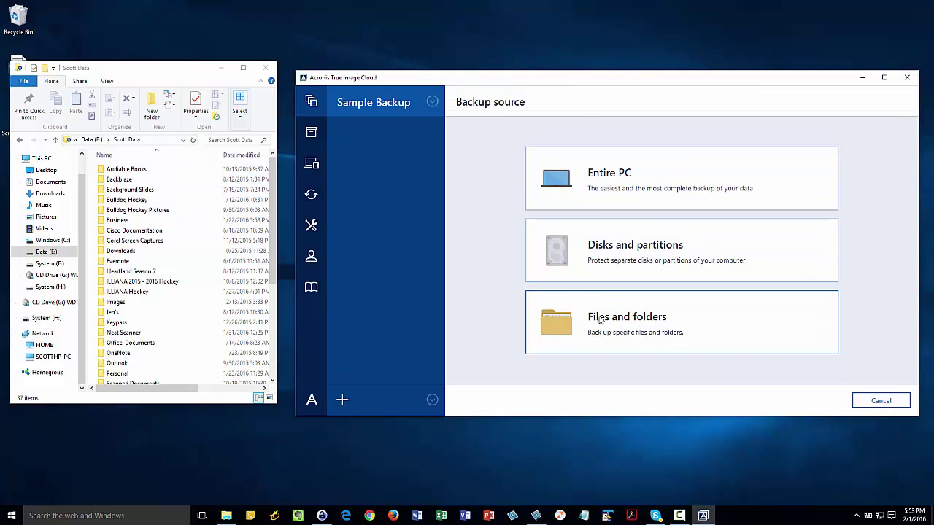
left_click(883, 406)
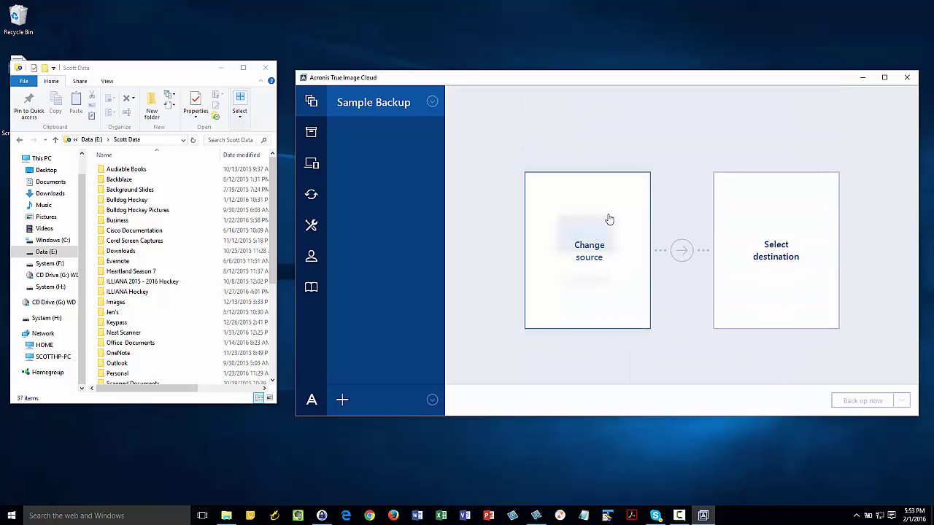
left_click(584, 263)
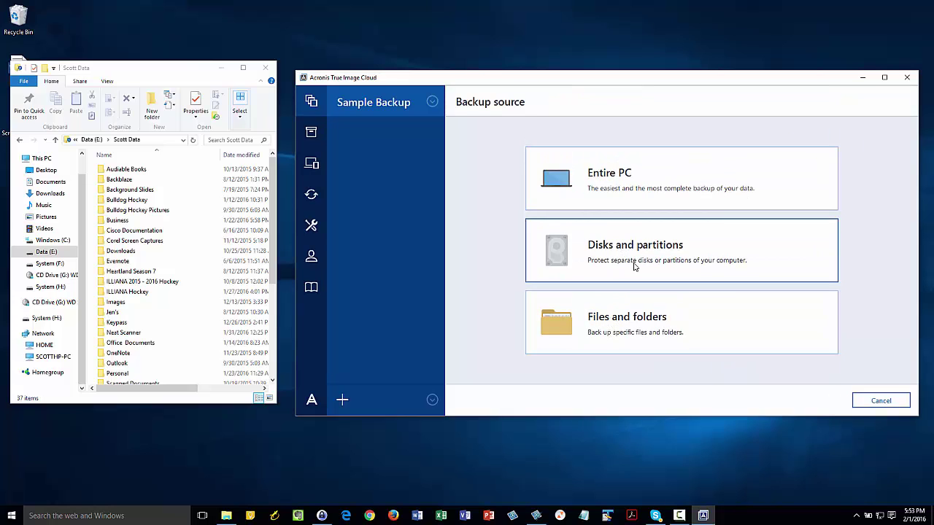
left_click(615, 324)
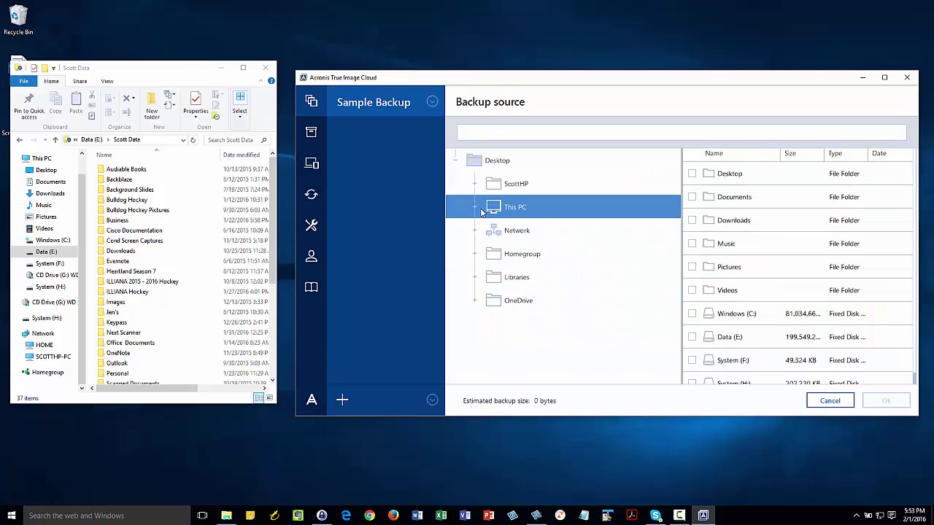
Expand This PC > Data (E:) > Scott Data and tick only Audiable Books (397.9 MB).
left_click(474, 208)
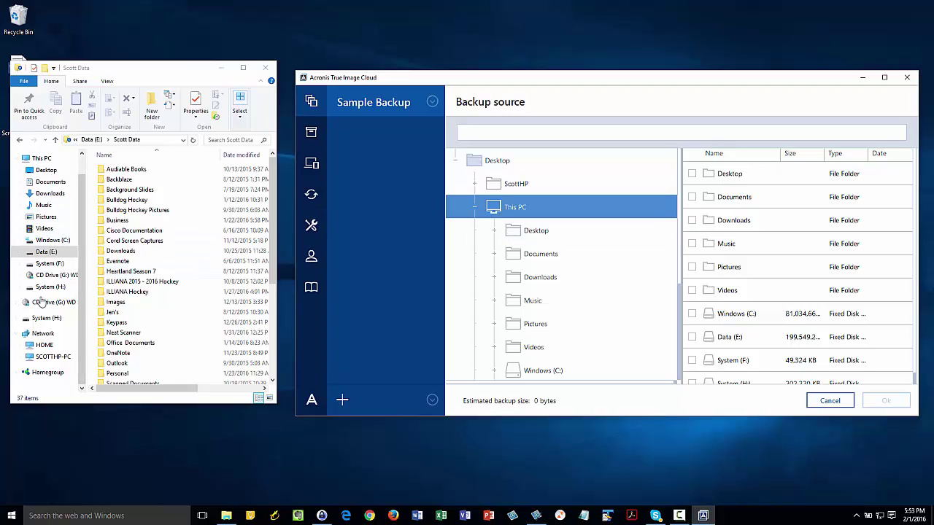
scroll(496, 314, "down", 2)
left_click(495, 257)
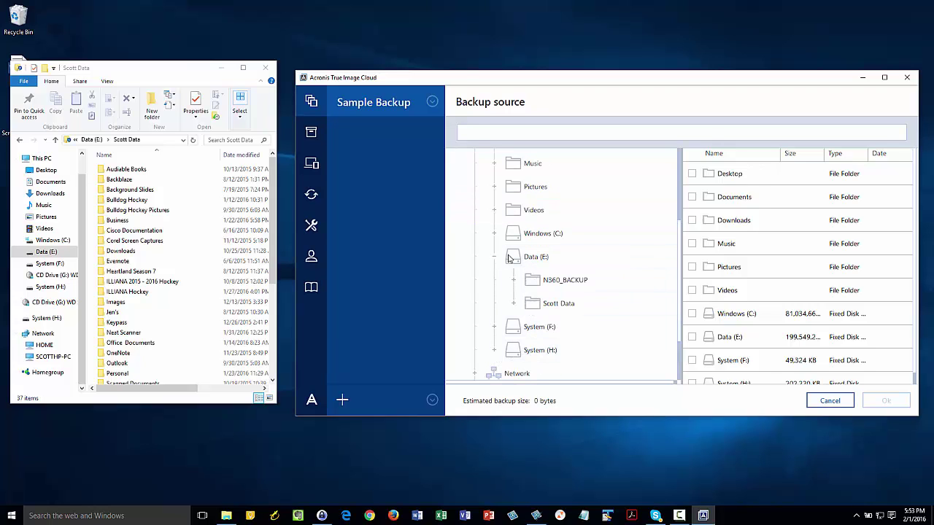
left_click(509, 258)
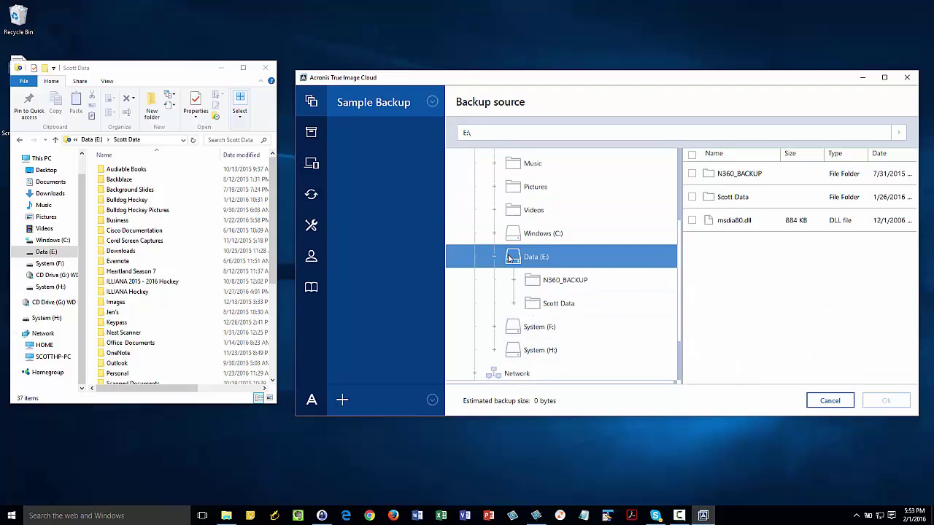
left_click(554, 306)
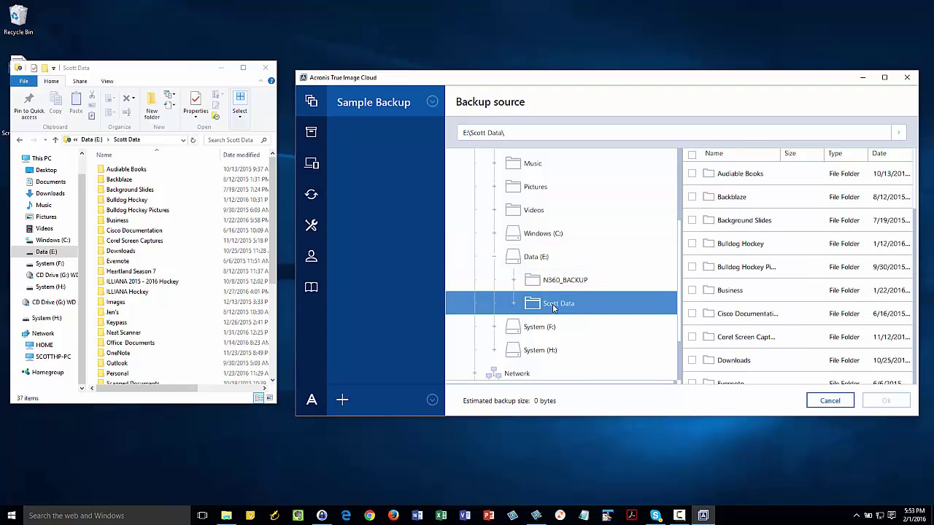
left_click(692, 175)
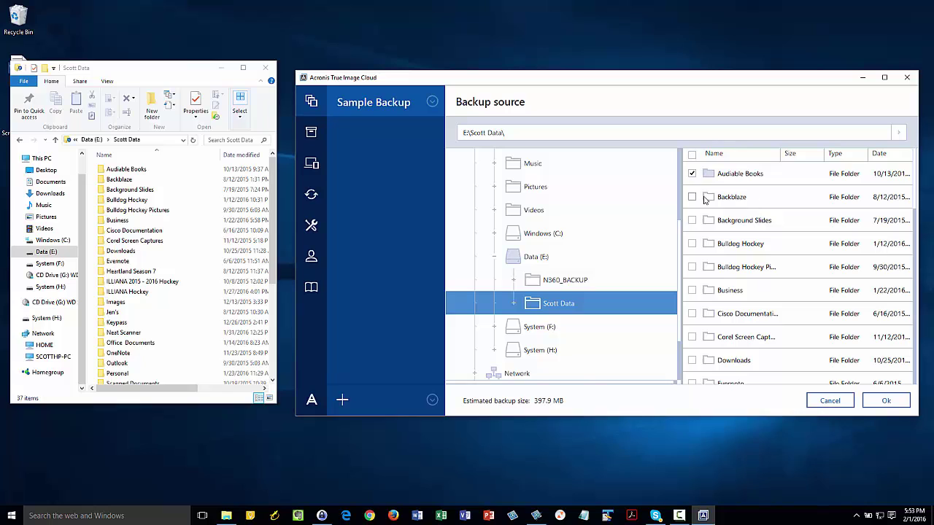
left_click(692, 156)
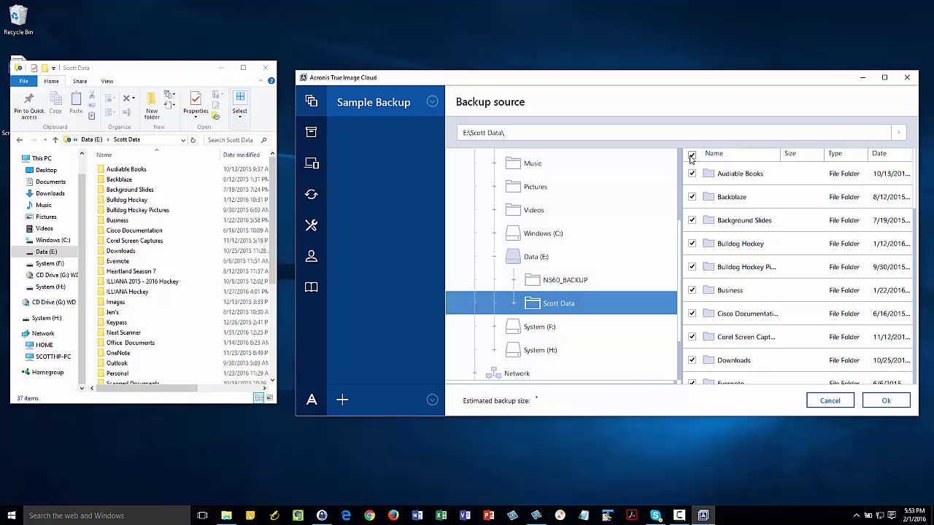
left_click(692, 156)
left_click(692, 175)
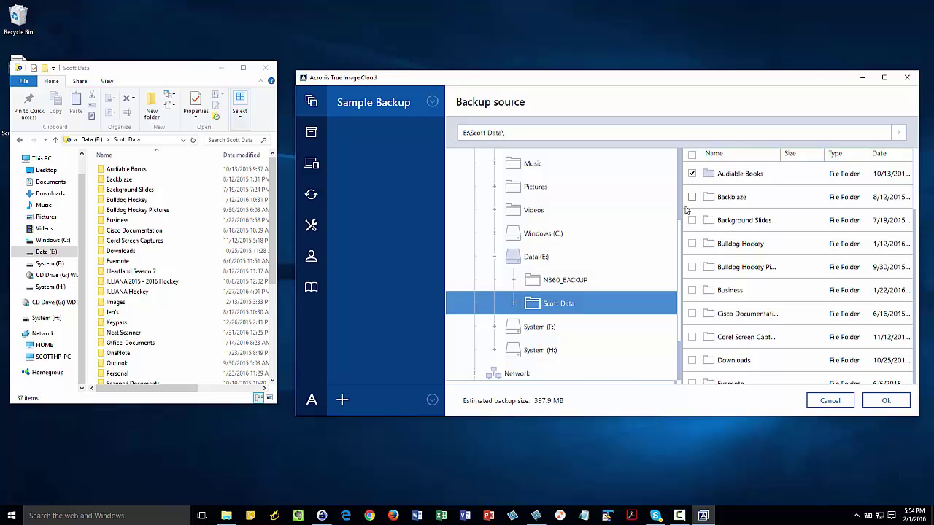
Confirm the Audiable Books source and set System (H:) as the backup destination.
left_click(893, 405)
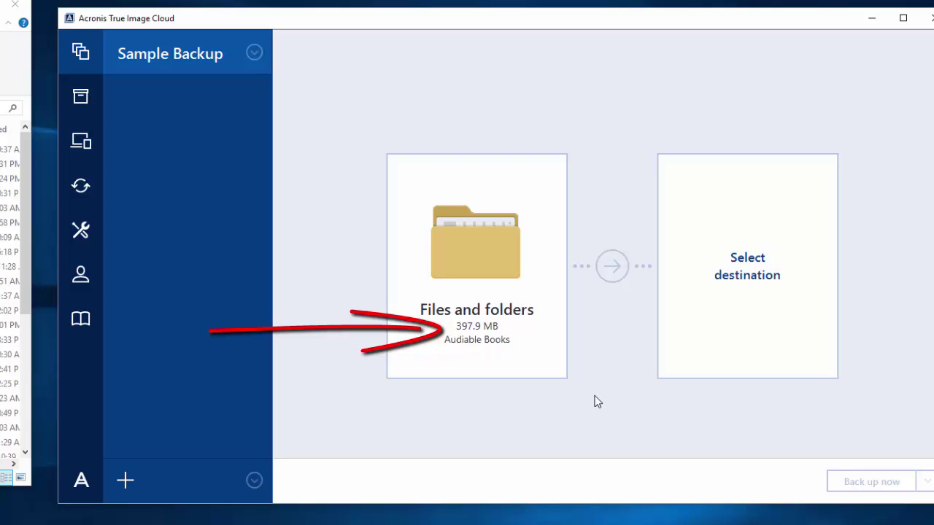
mouse_move(478, 333)
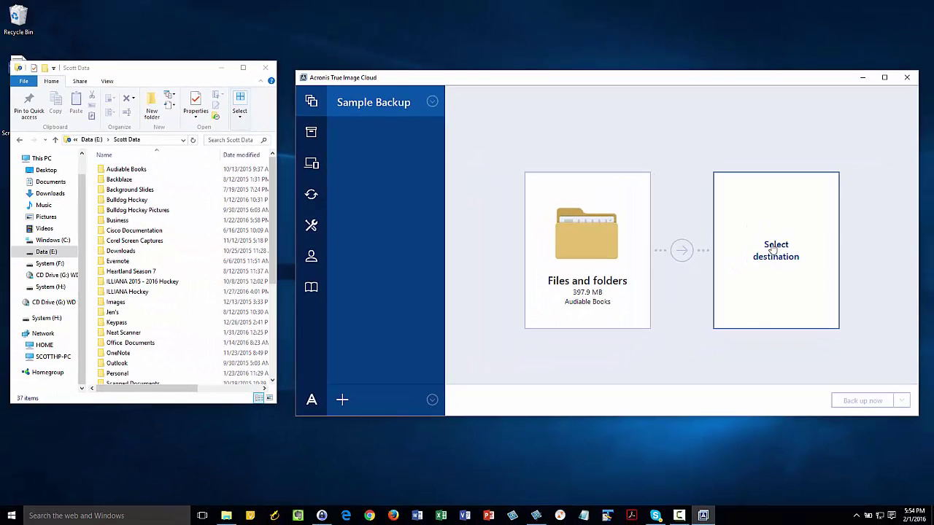
left_click(779, 251)
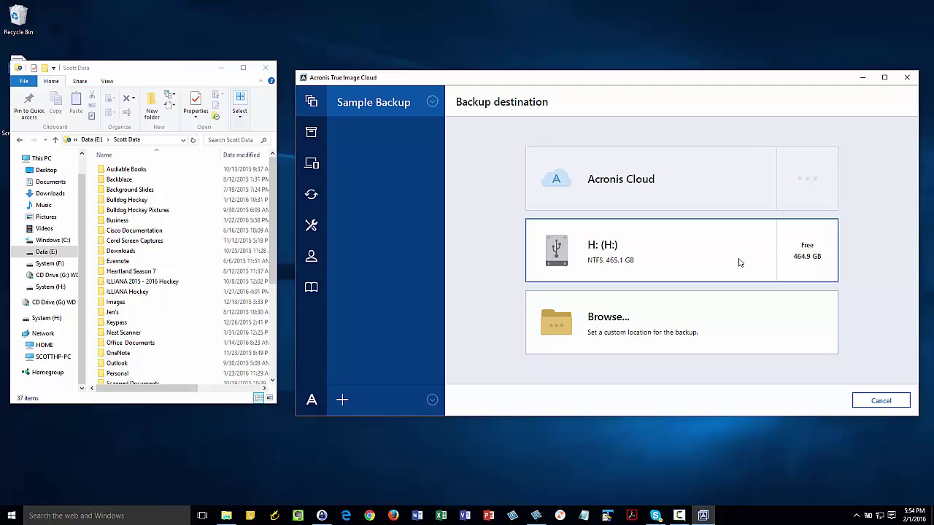
left_click(606, 246)
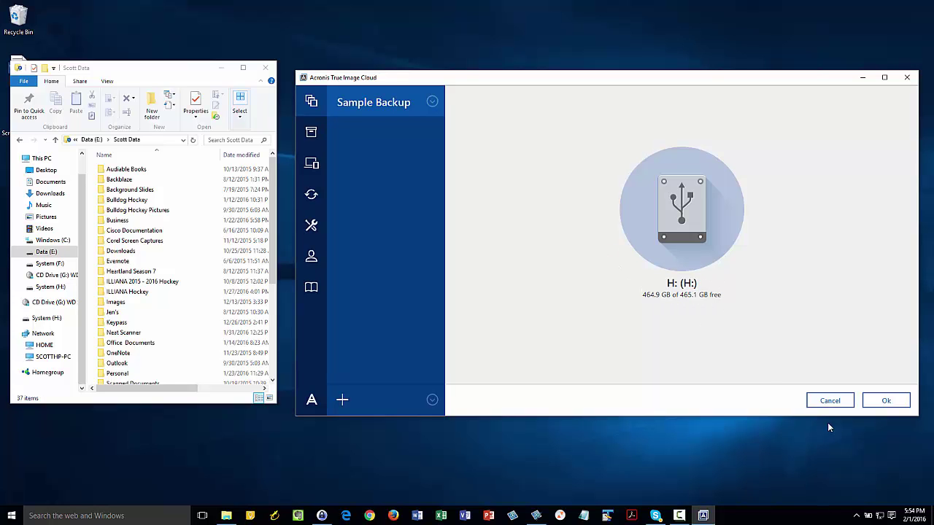
left_click(883, 401)
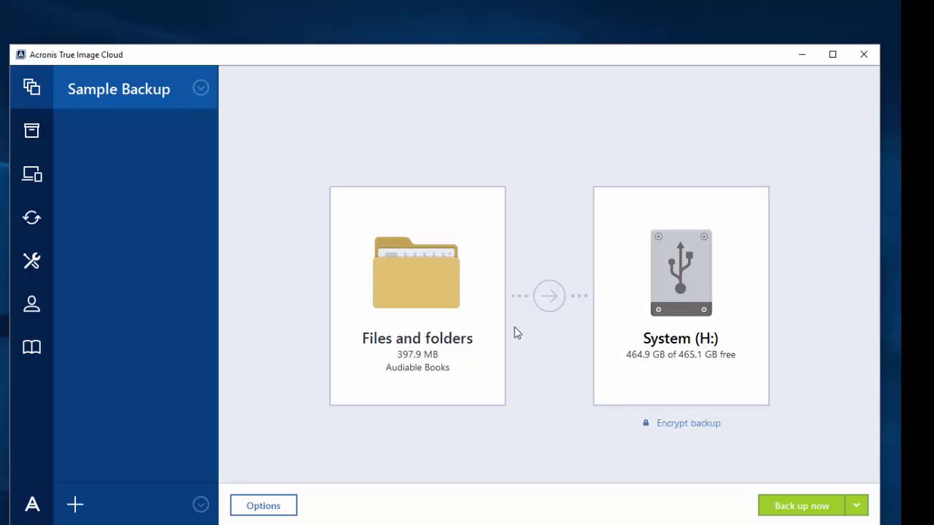
Enable backup encryption by entering and confirming a password, then save it.
mouse_move(402, 314)
mouse_move(595, 312)
left_click(690, 426)
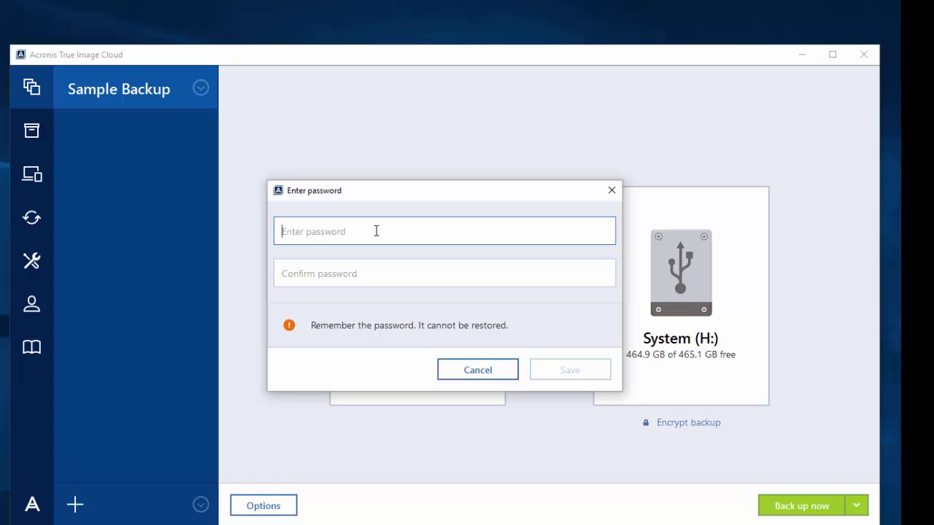
type("aaaaaaaaaa")
key("Tab")
type("aaaaaaaaaa")
left_click(595, 369)
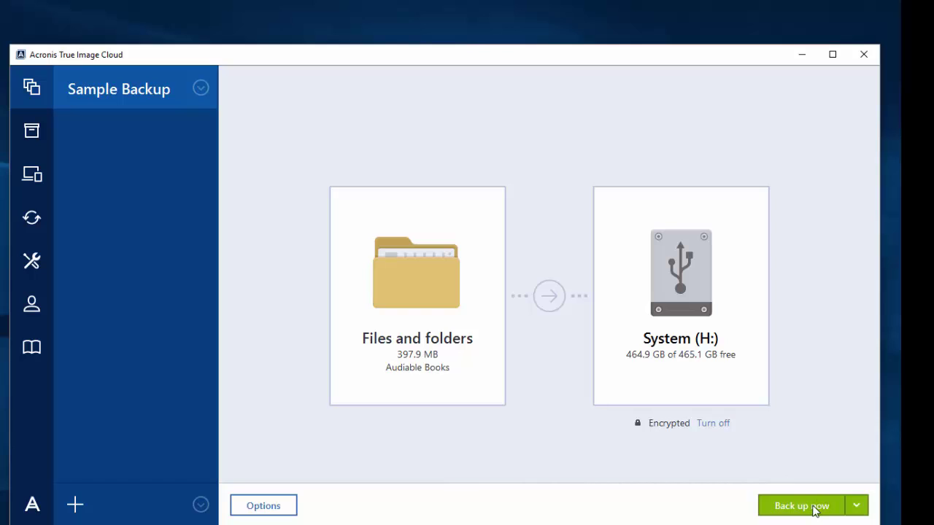
Start the encrypted Sample Backup with Back up now.
left_click(814, 505)
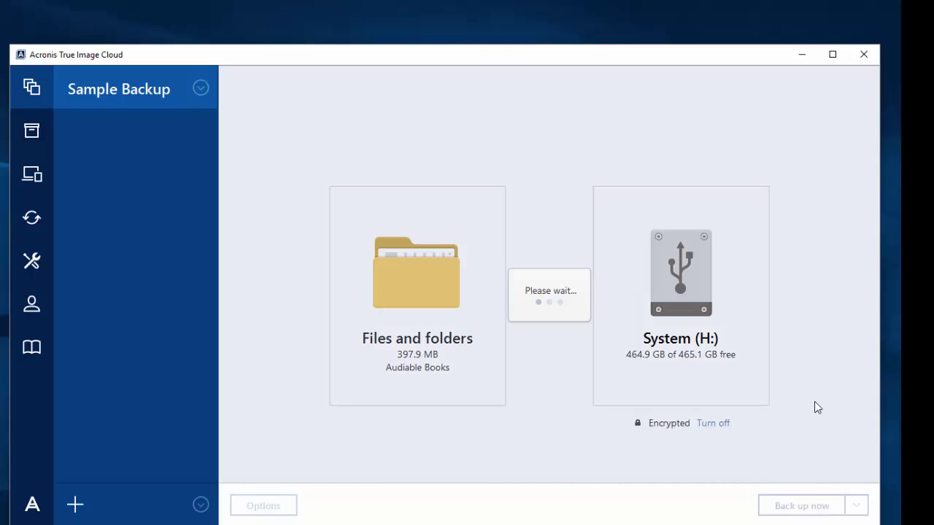